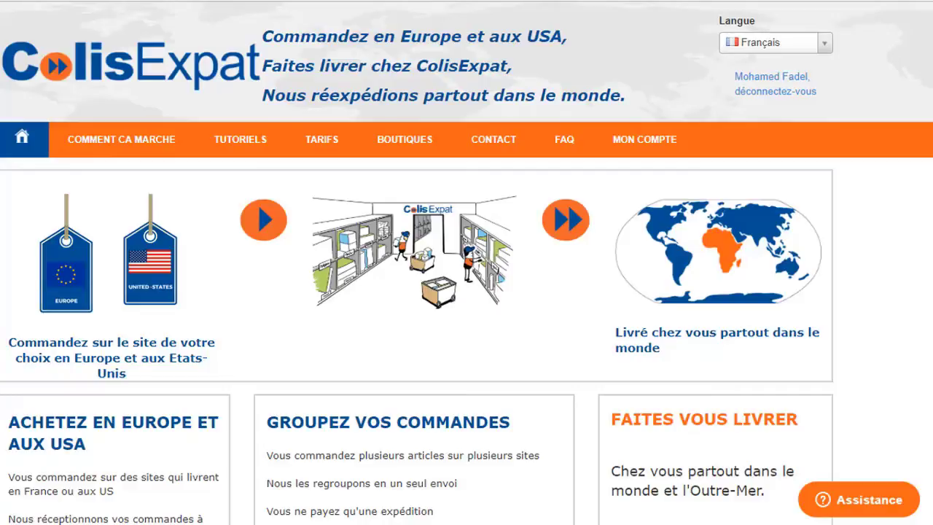
- Look over the home page's sections on buying in Europe and the USA, grouping orders and worldwide delivery
scroll(500, 193, "down", 2)
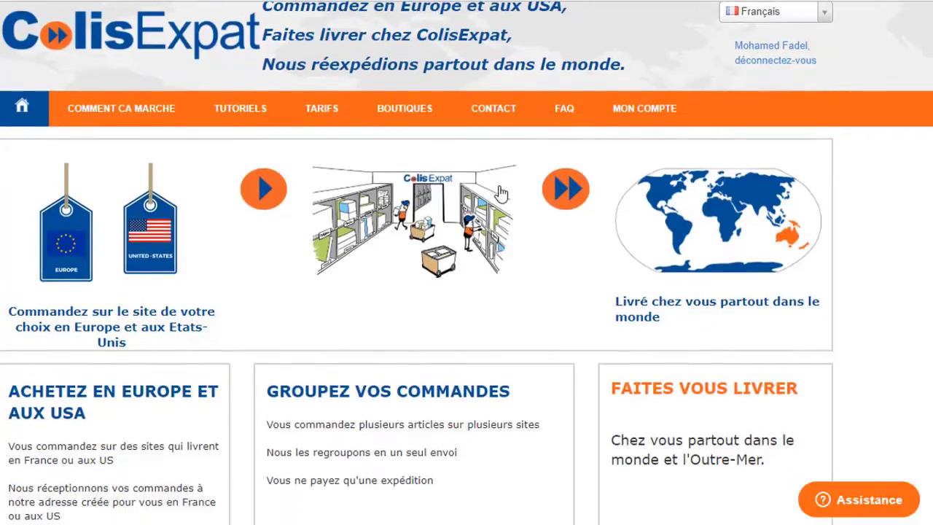
scroll(501, 193, "up", 1)
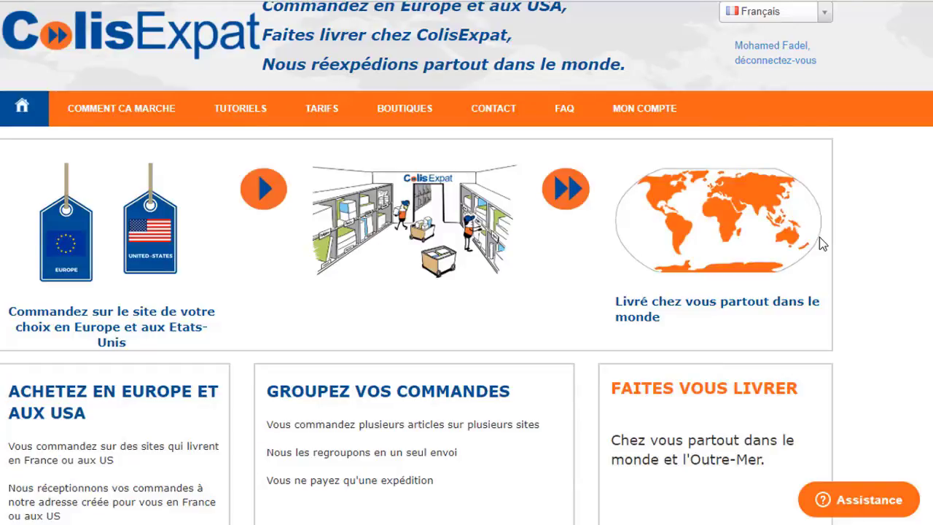
scroll(467, 262, "down", 2)
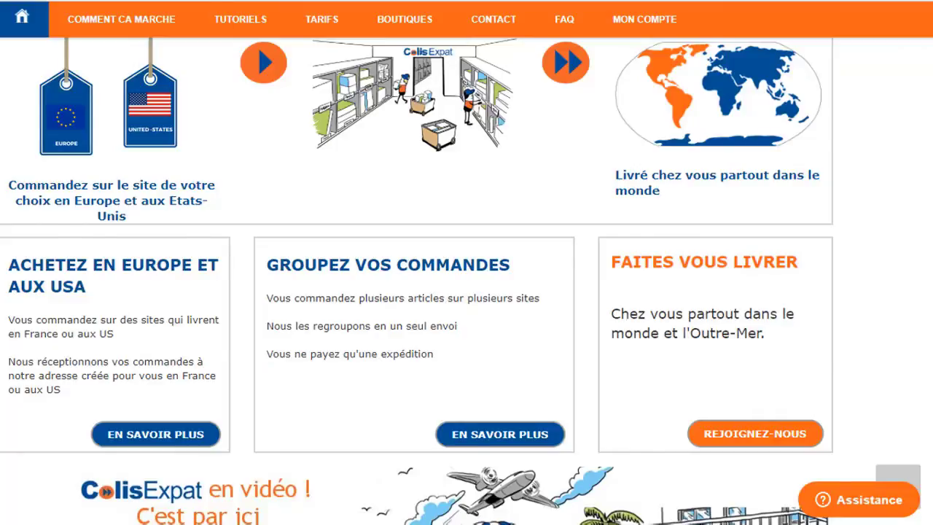
scroll(417, 262, "down", 5)
scroll(466, 262, "up", 6)
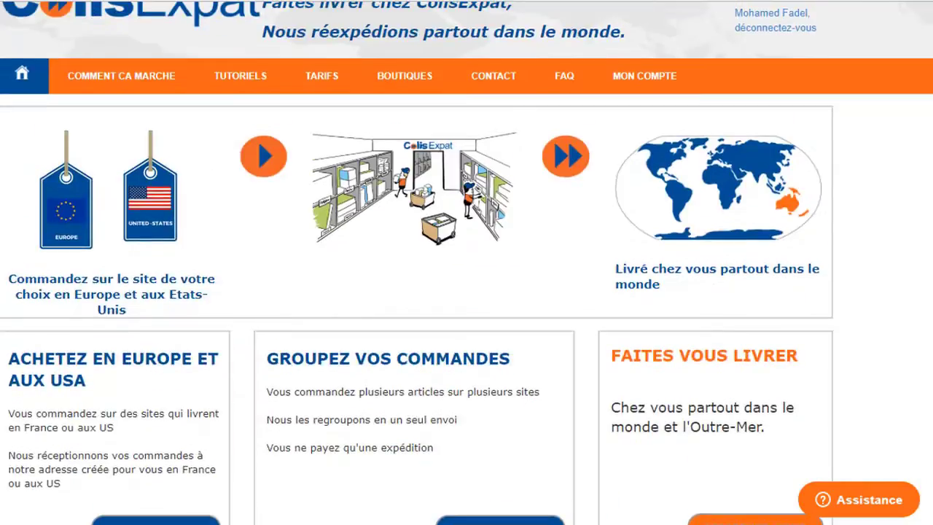
scroll(467, 262, "down", 3)
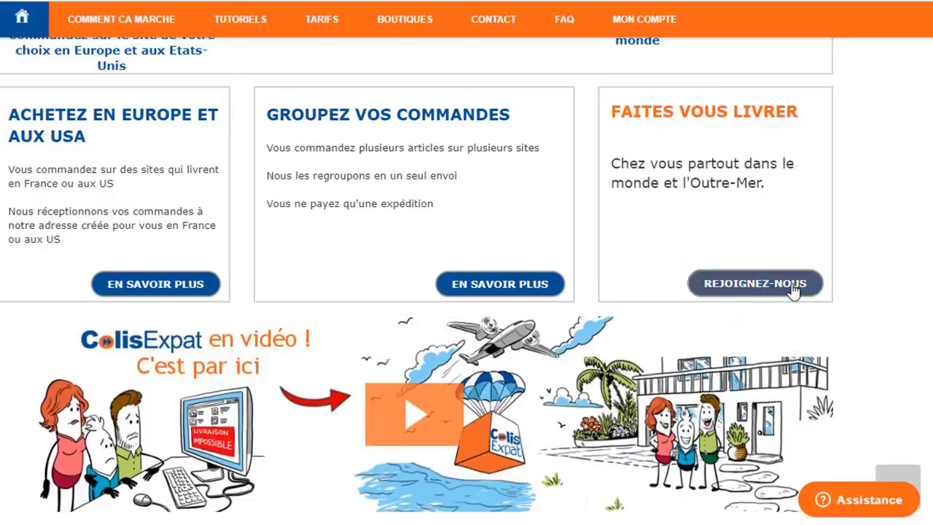
scroll(689, 160, "up", 4)
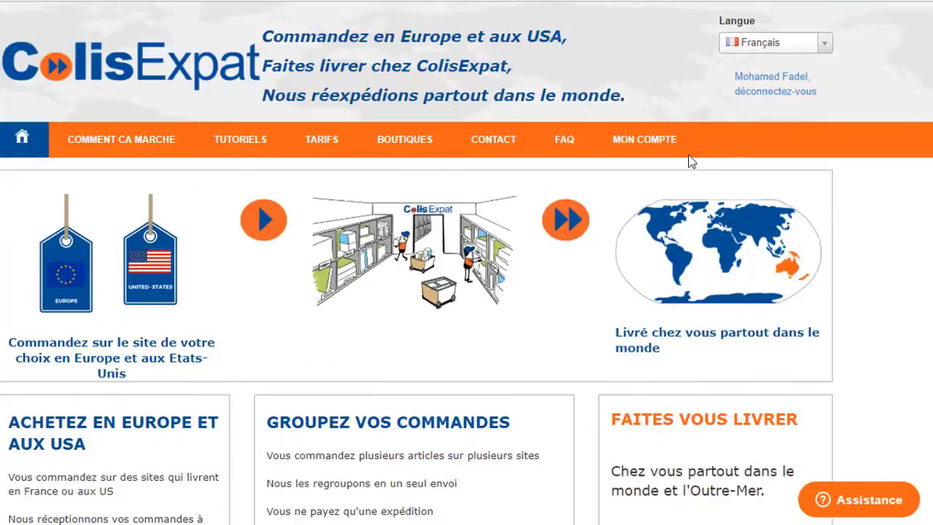
- Open the registration form from the home page's "Faites vous livrer" section
scroll(922, 248, "down", 2)
scroll(923, 248, "down", 2)
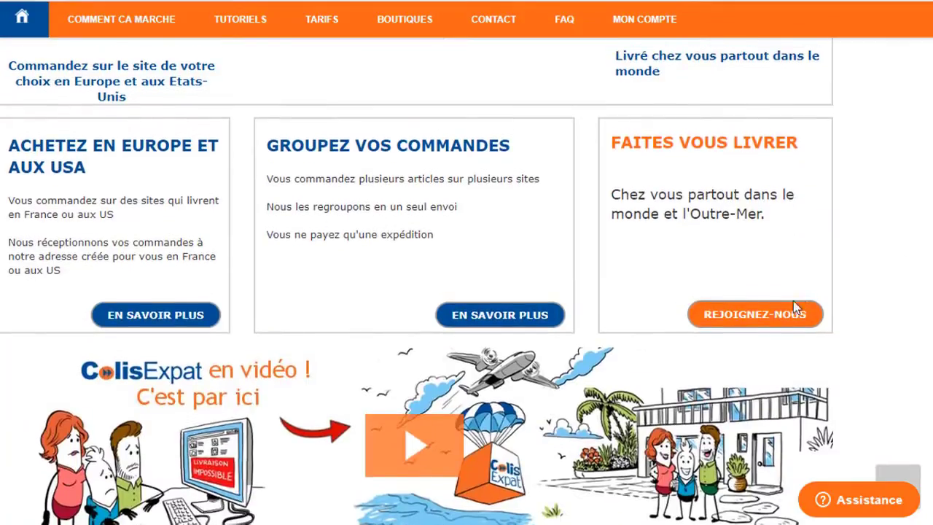
left_click(777, 327)
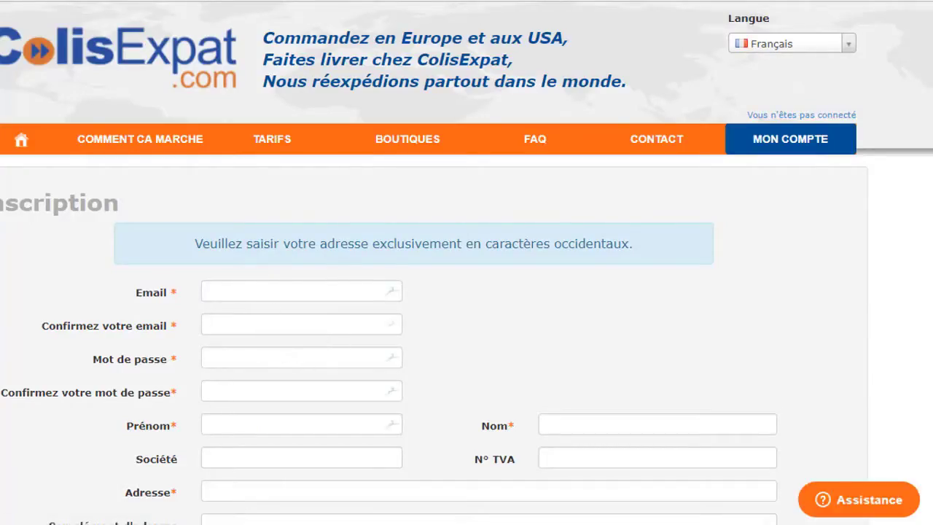
- Examine the registration form's fields, from email and password through address and phone to the terms and final submission
scroll(899, 97, "down", 2)
scroll(932, 154, "down", 2)
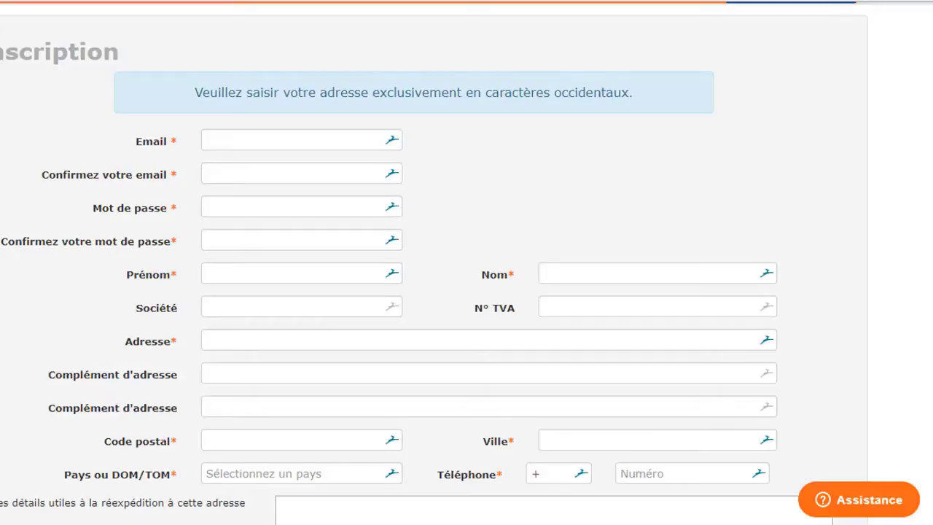
scroll(417, 266, "down", 3)
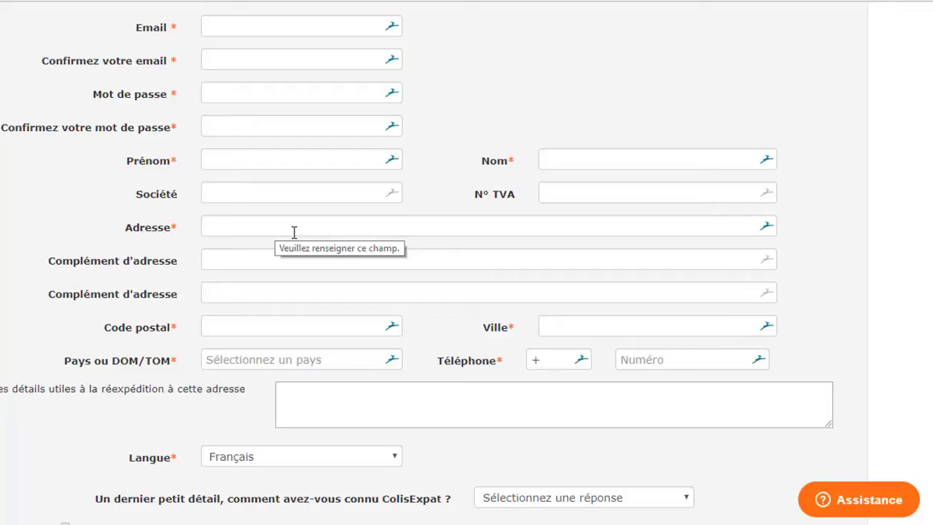
left_click(293, 232)
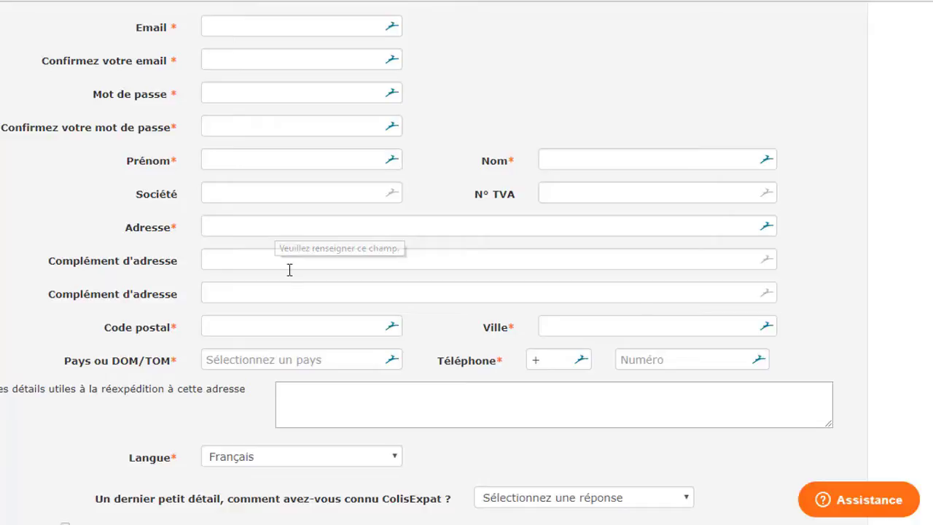
left_click(843, 245)
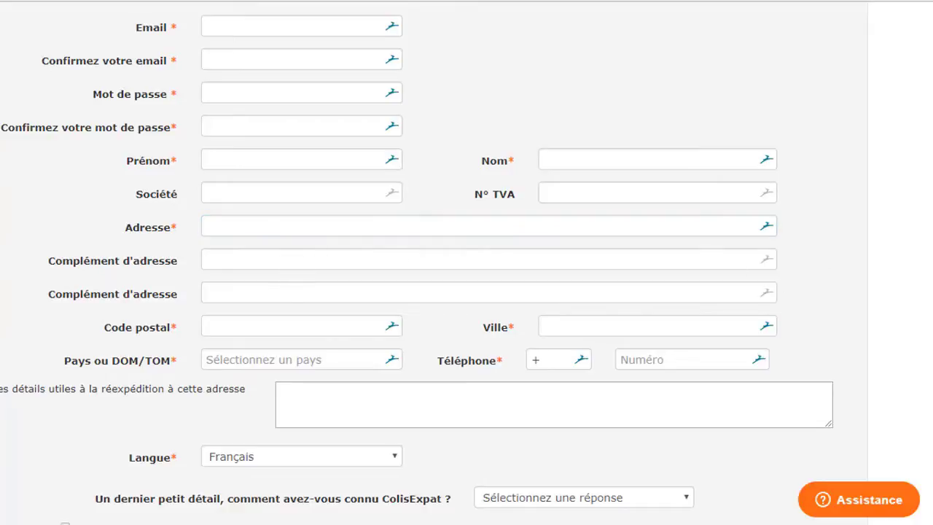
scroll(404, 407, "down", 2)
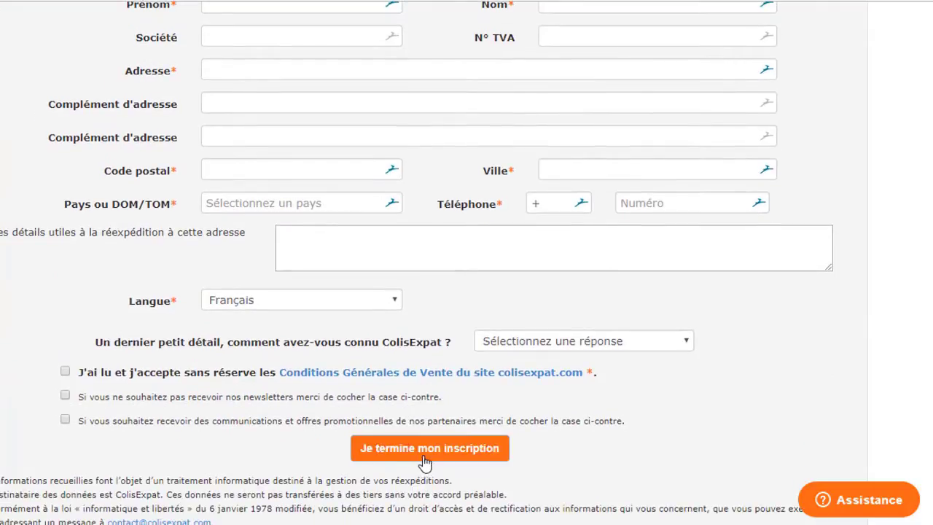
scroll(466, 263, "up", 3)
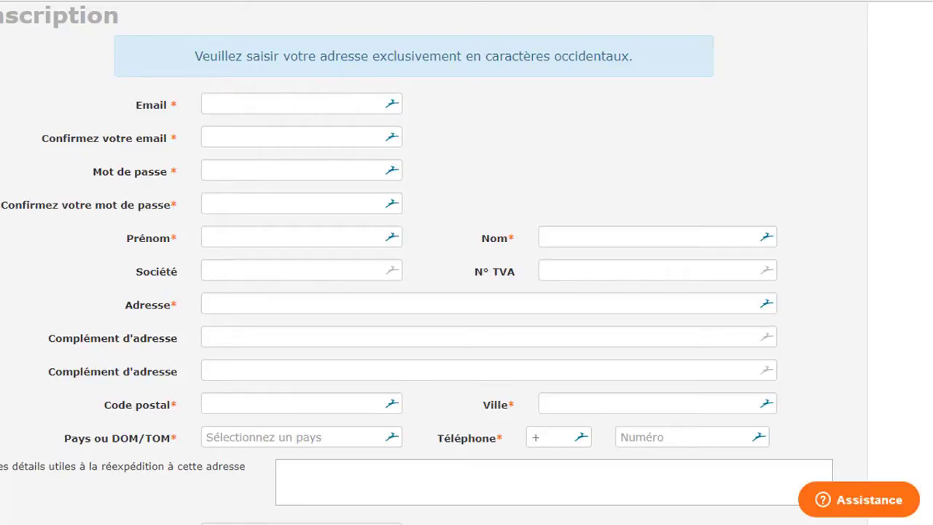
scroll(466, 263, "up", 3)
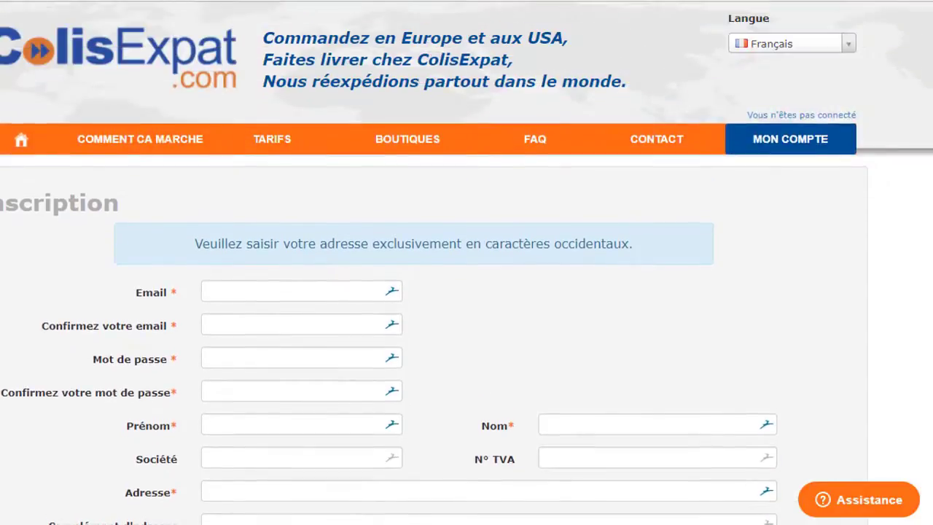
- Go to the client area and sign in to the existing account with the prefilled credentials
left_click(758, 147)
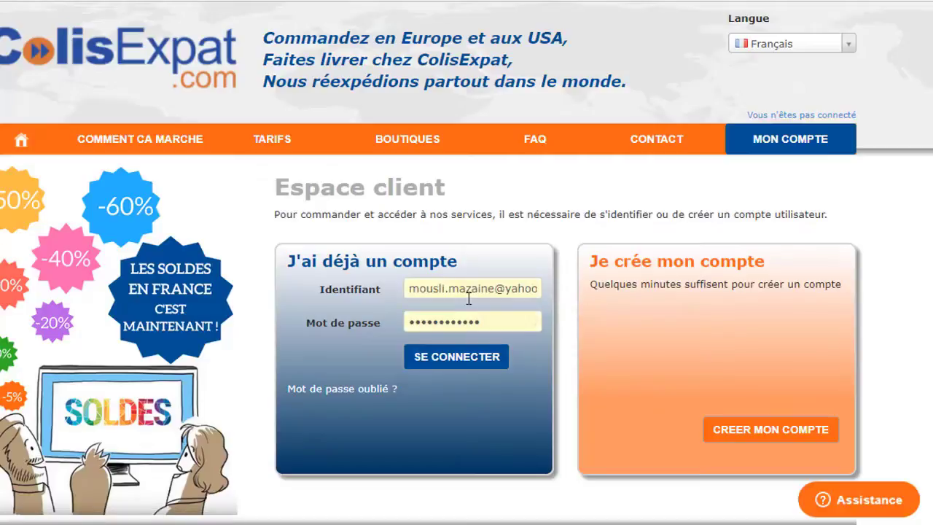
left_click(463, 357)
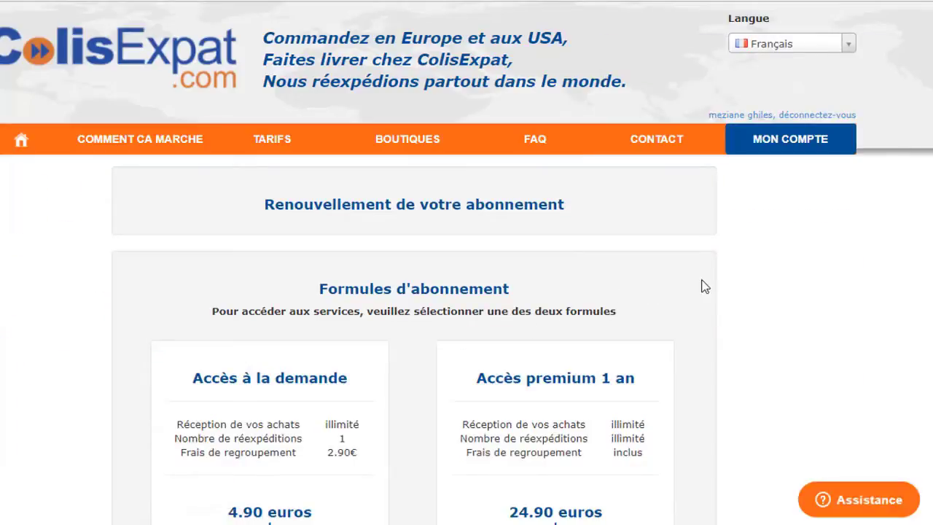
- Compare the on-demand and one-year premium plans, and continue to the client area without choosing a subscription
scroll(706, 285, "down", 1)
scroll(466, 262, "down", 1)
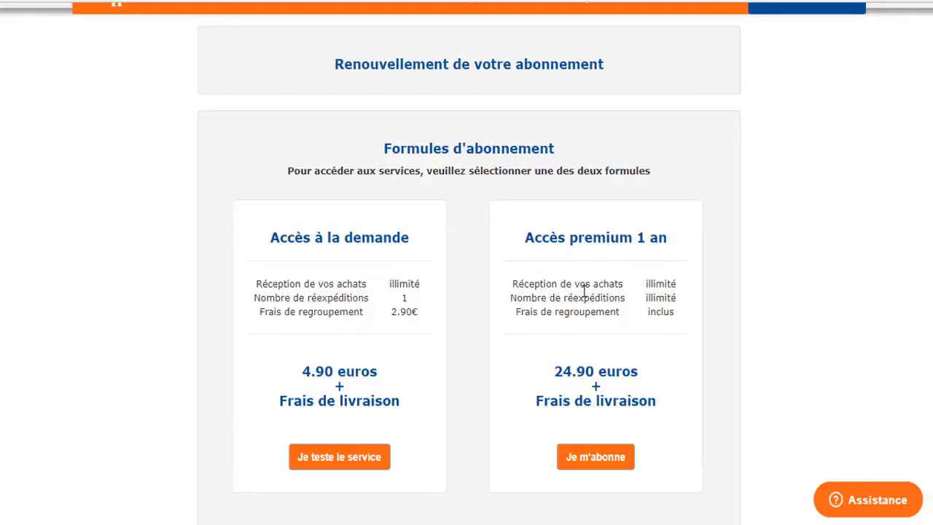
scroll(467, 291, "down", 3)
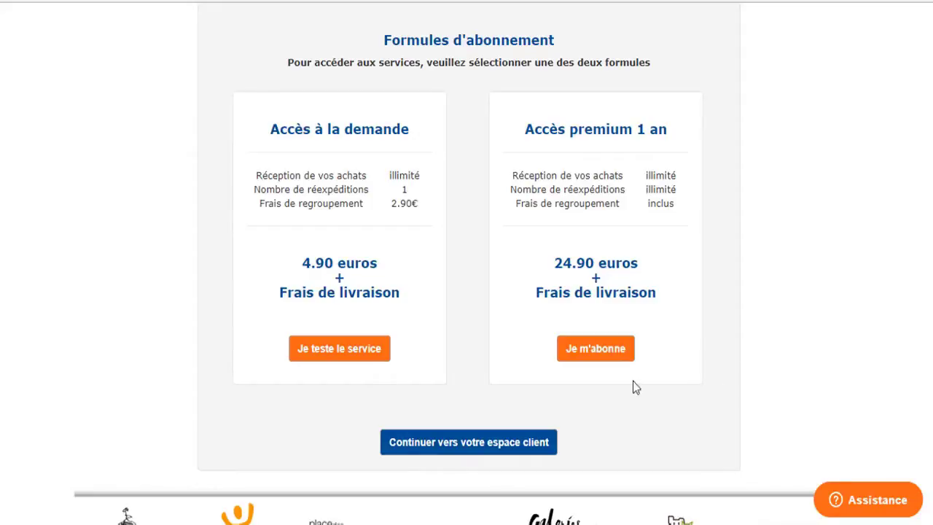
left_click(444, 455)
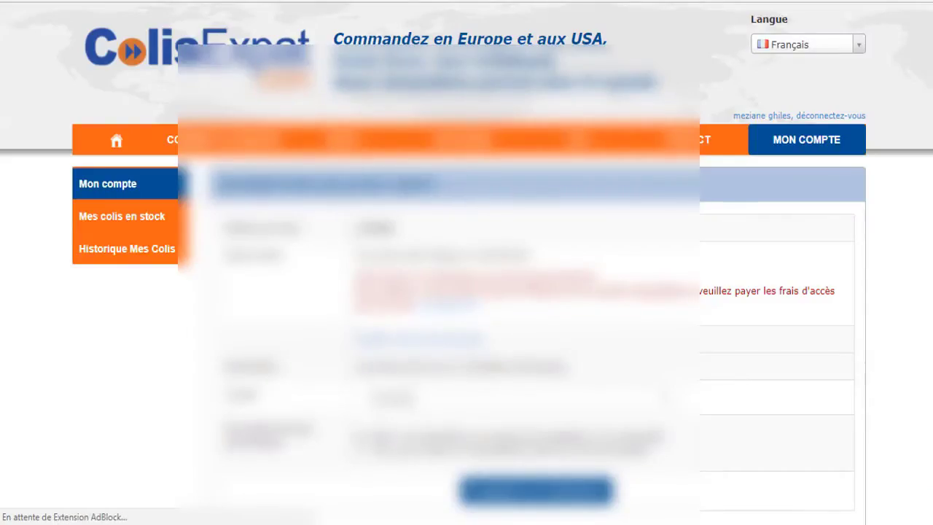
- Review the account page's forwarding addresses, transit addresses by country, promo codes, discounts and financial account
scroll(466, 291, "down", 5)
scroll(467, 262, "down", 2)
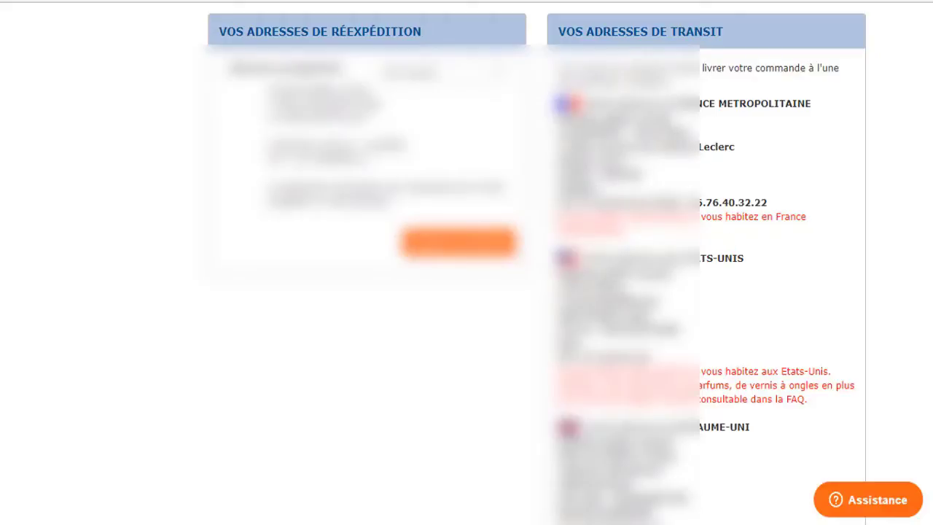
scroll(713, 175, "down", 5)
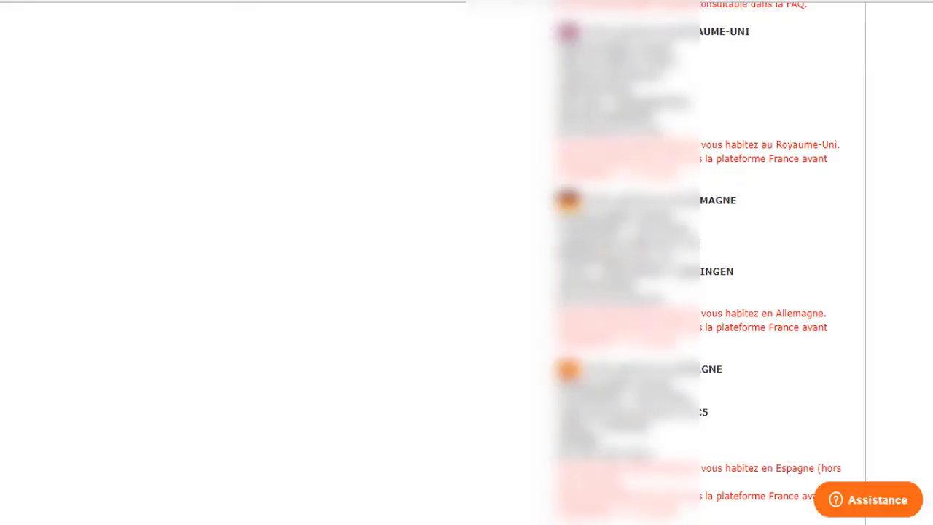
scroll(467, 292, "down", 6)
scroll(466, 292, "up", 2)
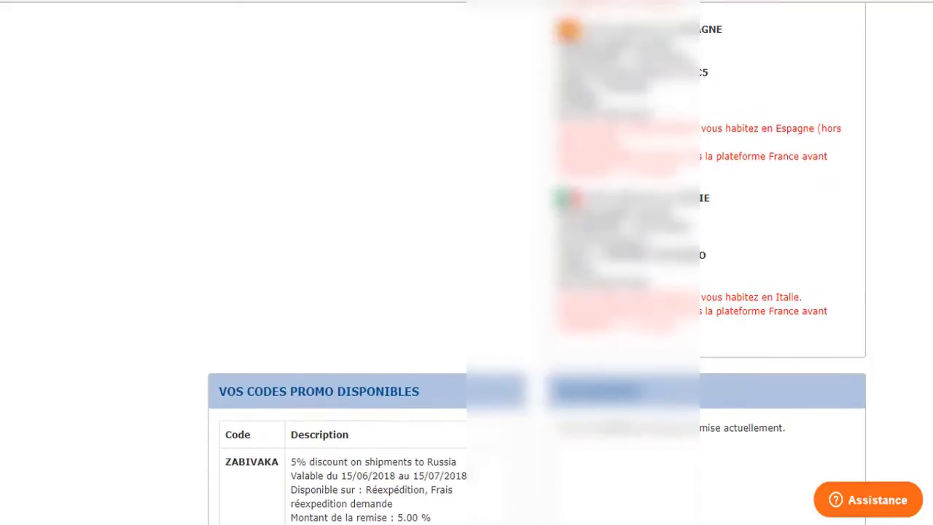
scroll(467, 292, "down", 4)
scroll(606, 148, "down", 1)
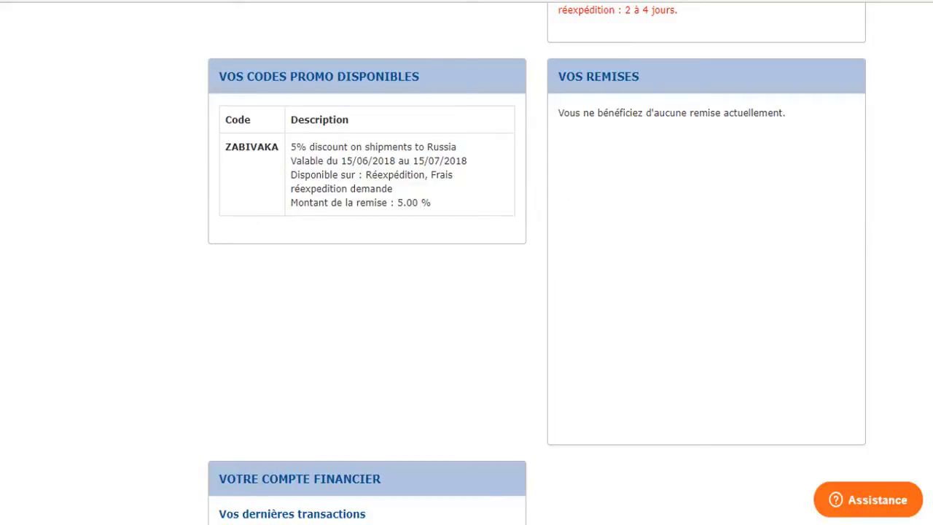
scroll(537, 262, "down", 3)
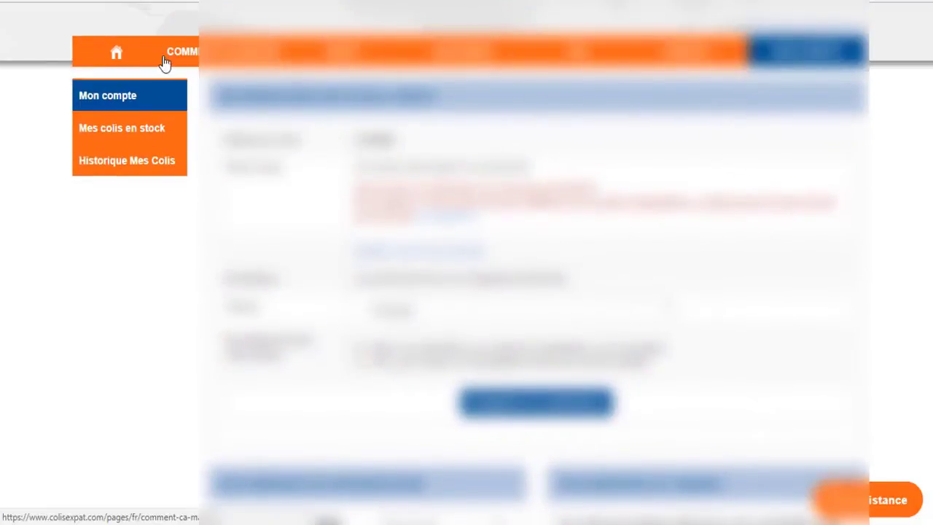
- Open "Mes colis en stock" and check the parcel preparation status and the transit addresses listed there
left_click(113, 130)
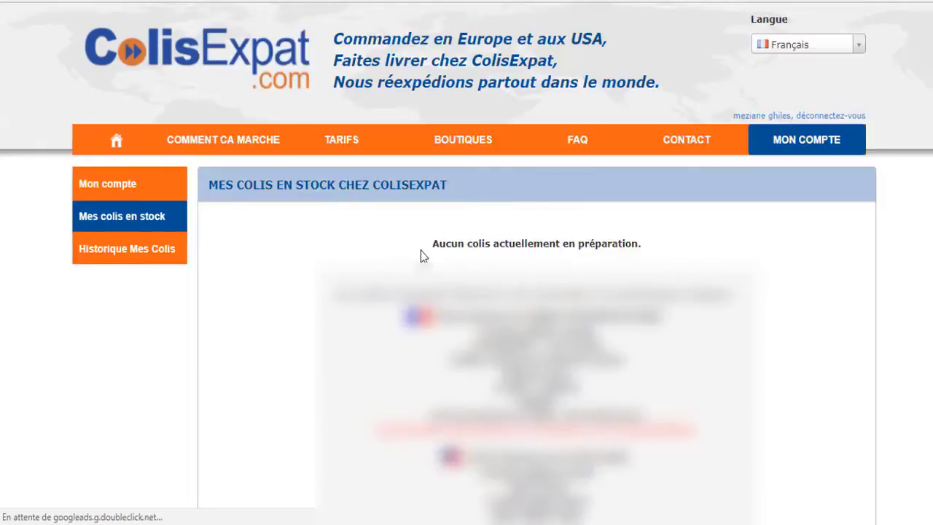
triple_click(521, 253)
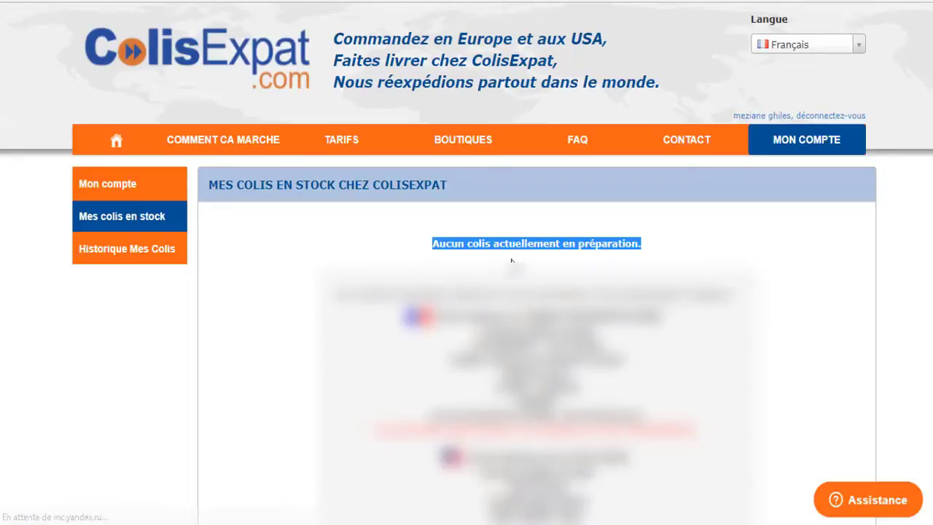
left_click(330, 261)
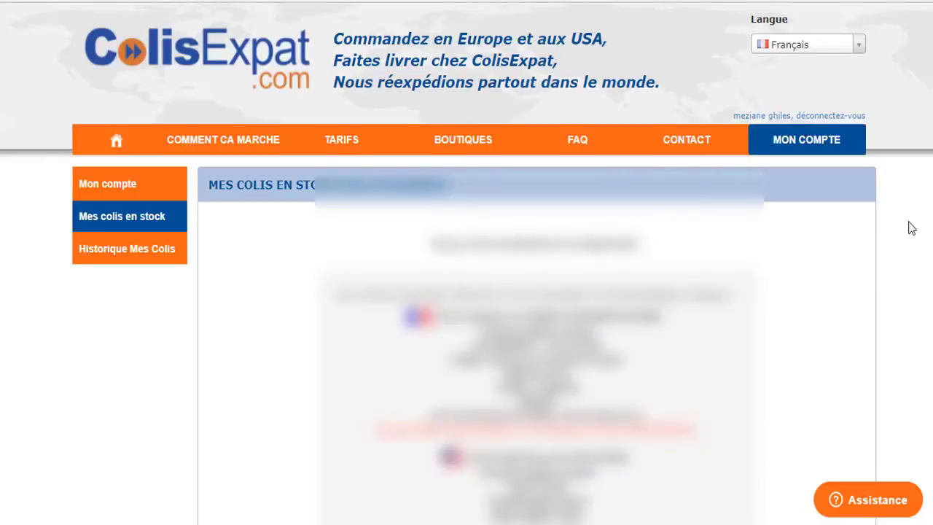
scroll(911, 227, "down", 2)
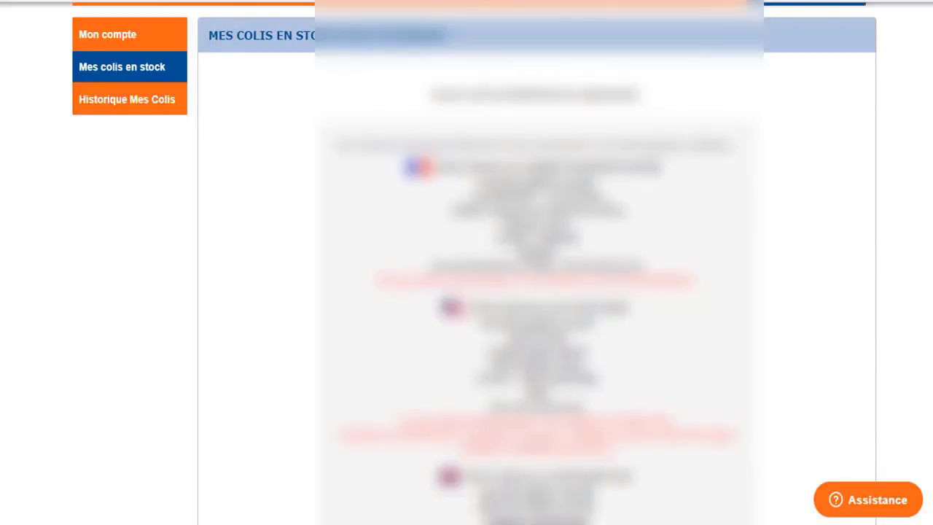
scroll(536, 291, "down", 3)
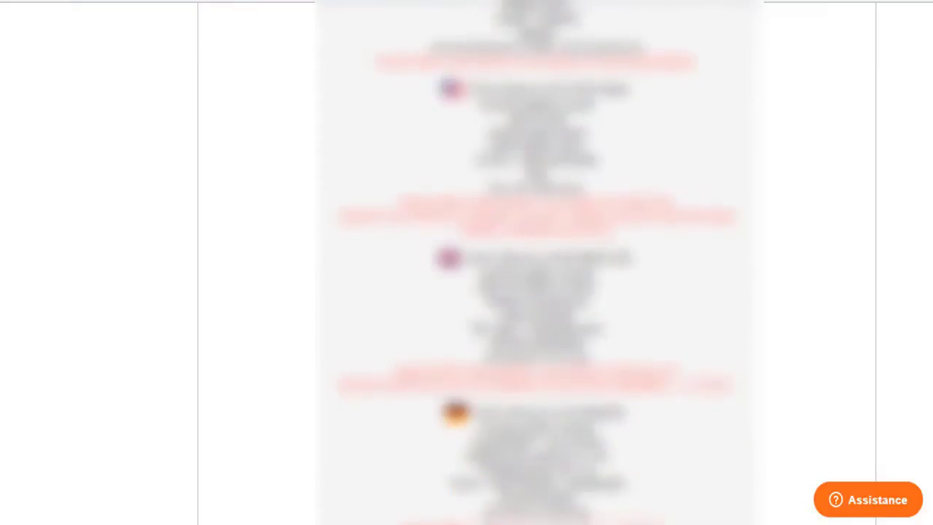
scroll(536, 291, "up", 2)
scroll(536, 291, "up", 2)
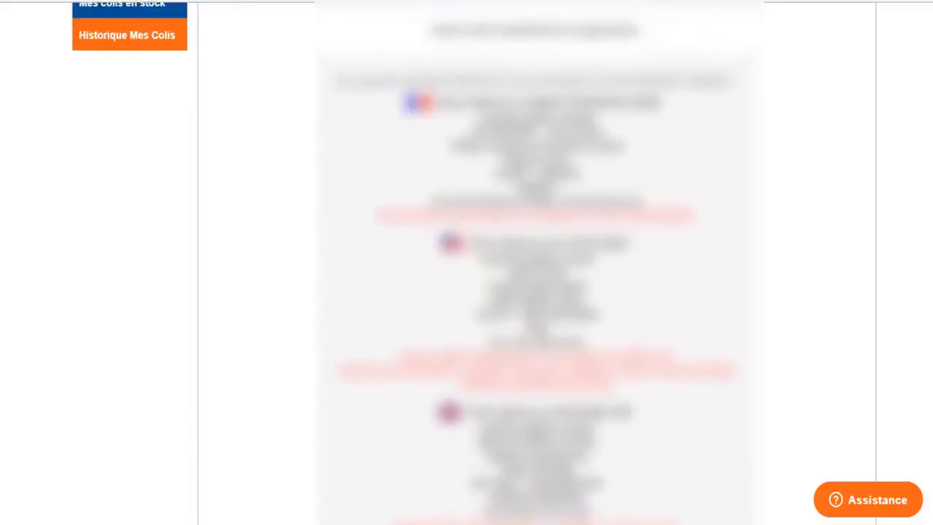